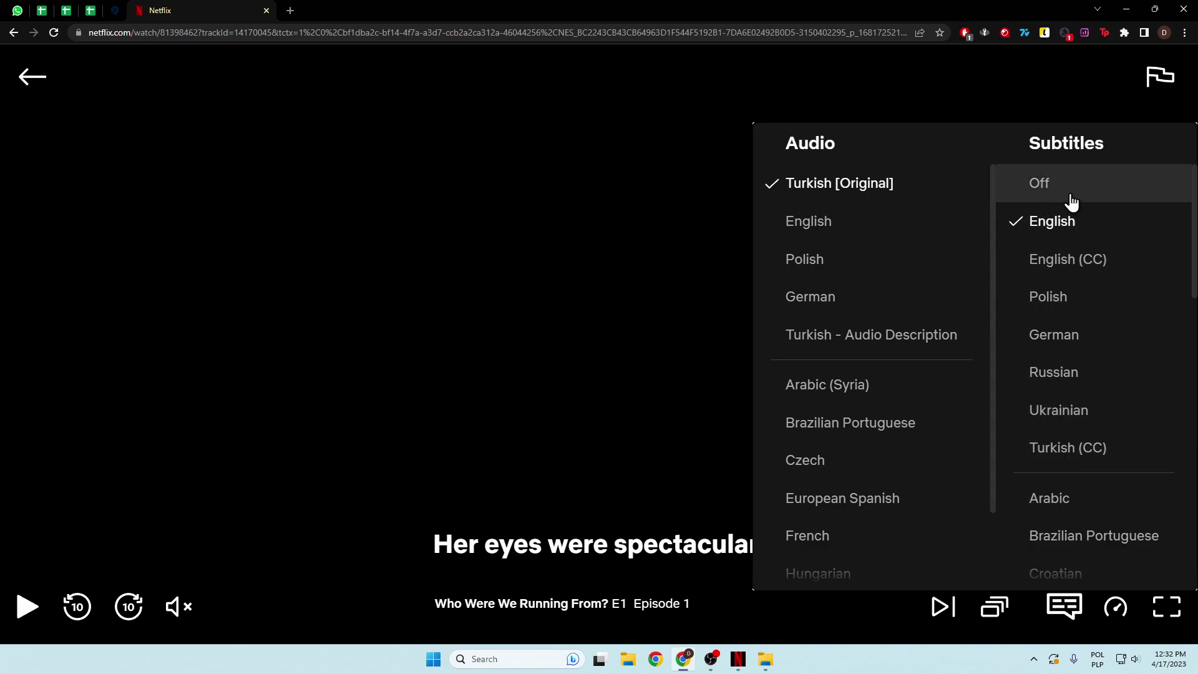
Step: Set the browser episode's English subtitles to Off
{"action": "left_click", "coordinate": [1050, 190]}
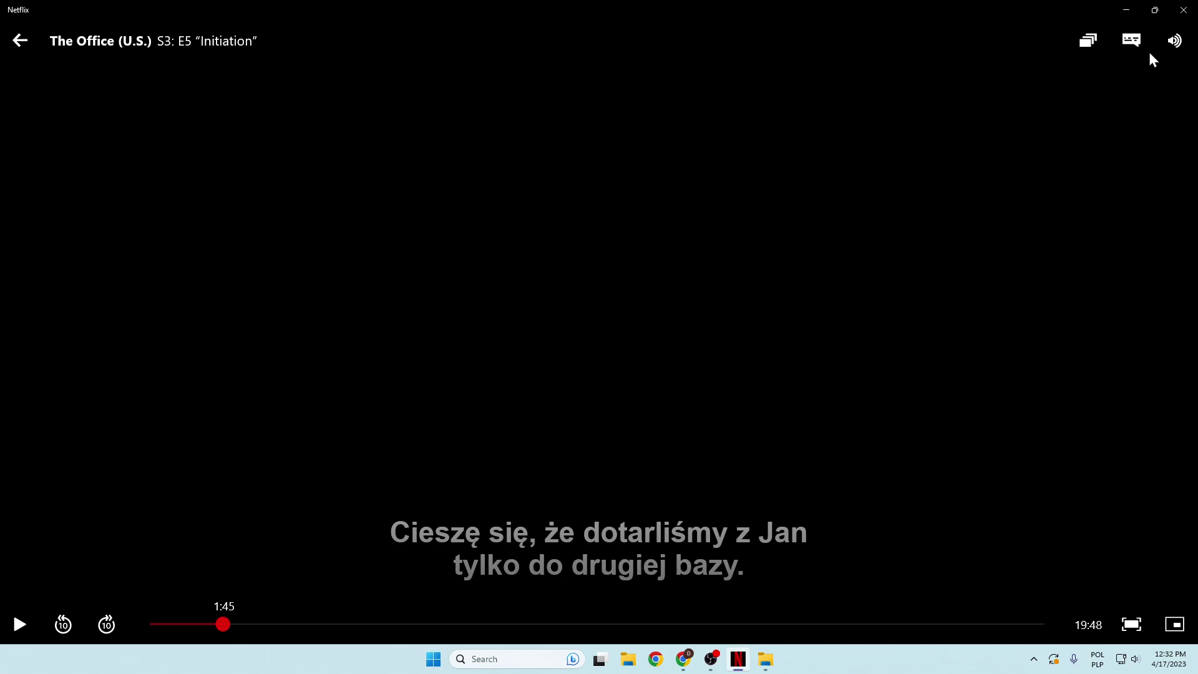
Step: Switch The Office episode's subtitles from Polish to Off in the Windows app
{"action": "left_click", "coordinate": [1131, 41]}
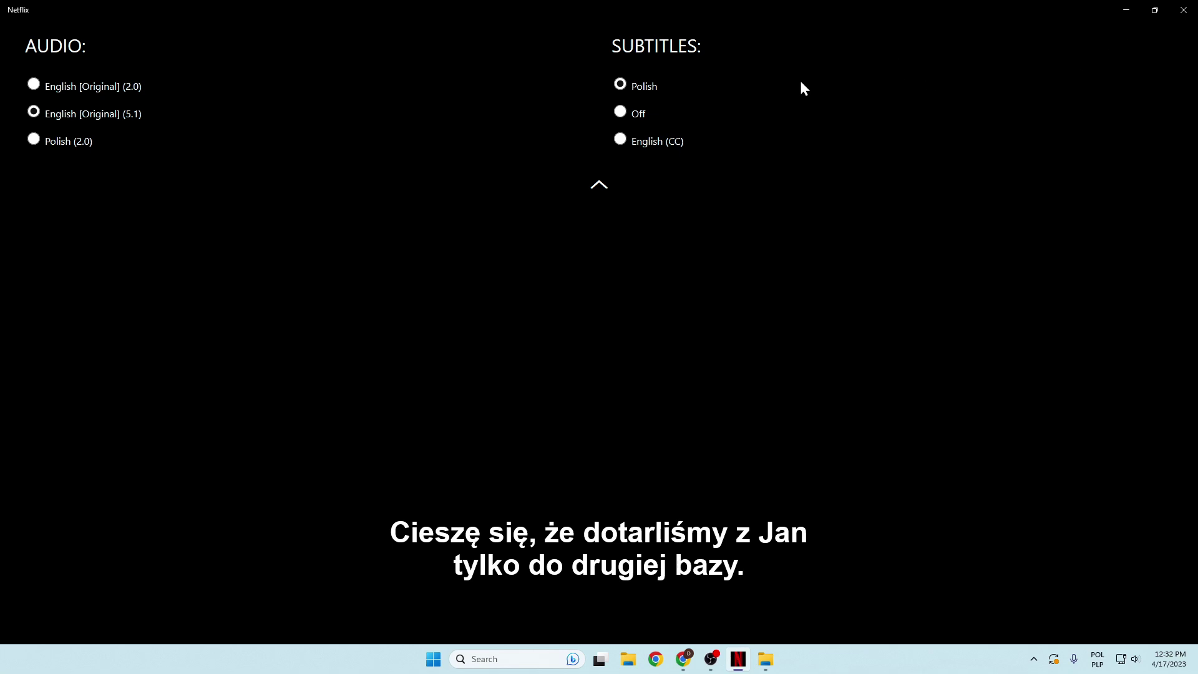
{"action": "left_click", "coordinate": [620, 113]}
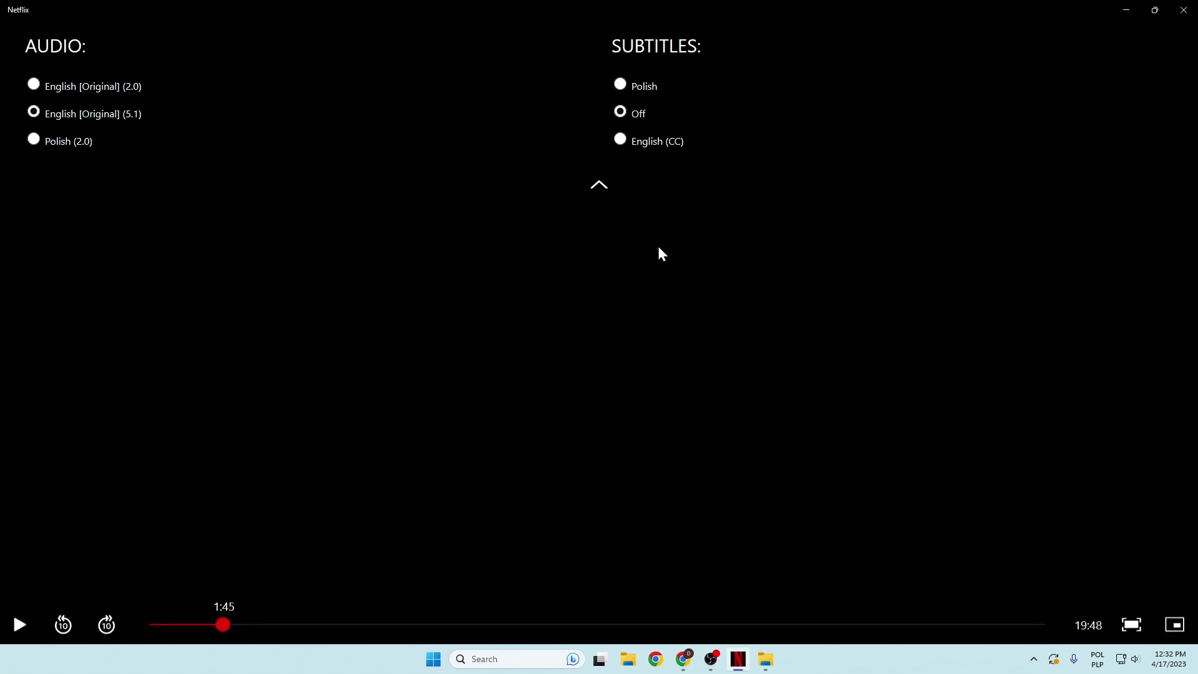